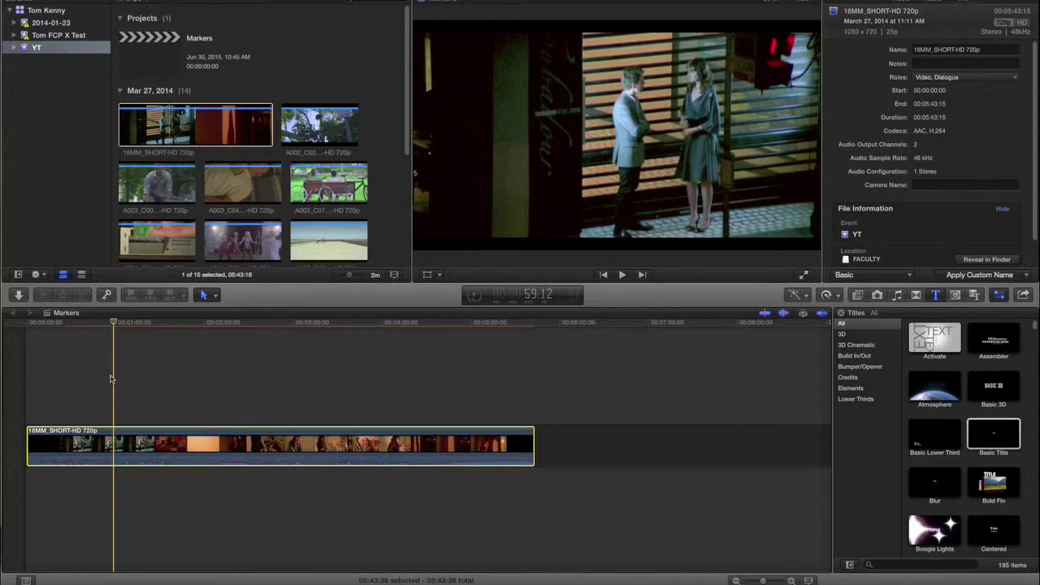
- Add a standard marker to the clip at 00:00:46:02 and another at 00:02:11:11 named "Enter the room"
{"action": "left_click_drag", "start_coordinate": [112, 323], "coordinate": [95, 326]}
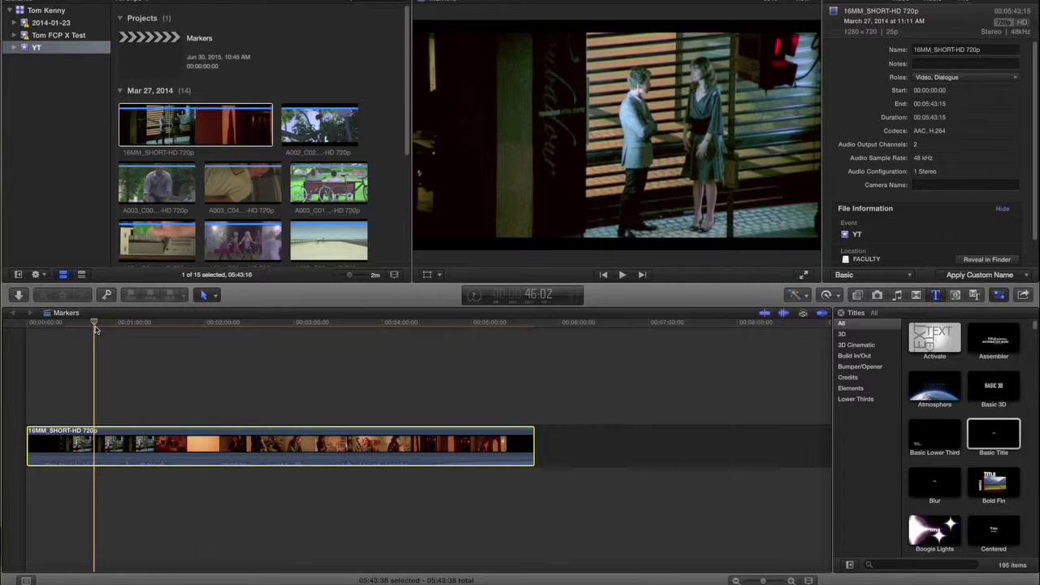
{"action": "left_click_drag", "start_coordinate": [94, 325], "coordinate": [221, 327]}
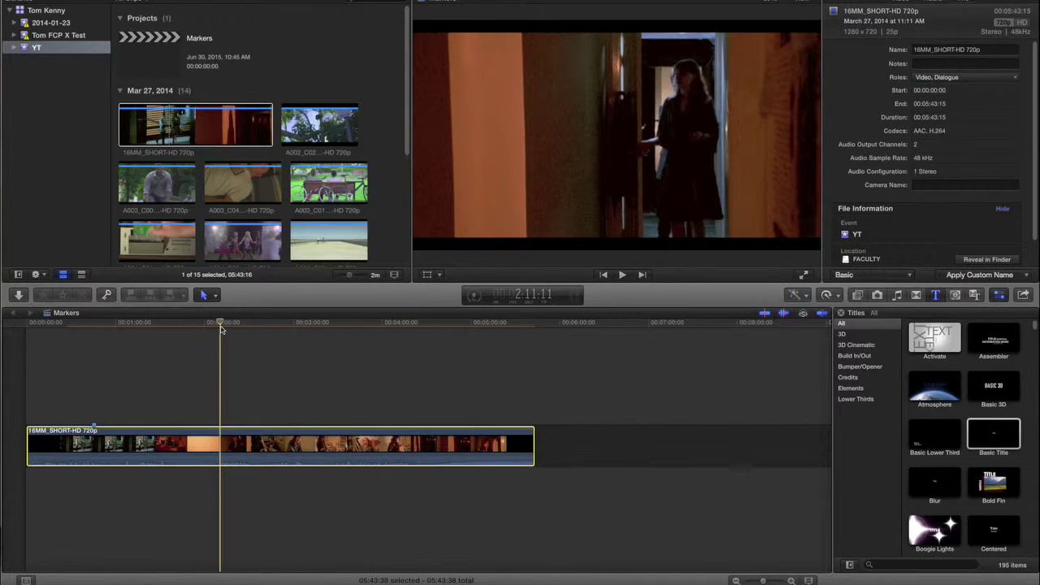
{"action": "key", "text": "m"}
{"action": "key", "text": "m"}
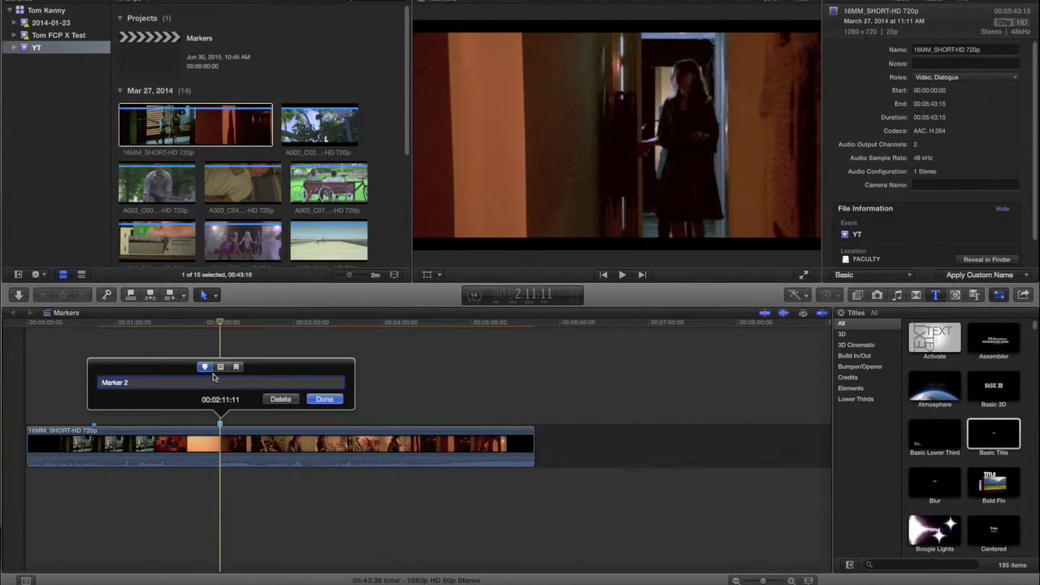
{"action": "type", "text": "Enter the room"}
{"action": "left_click", "coordinate": [321, 399]}
- Add a to-do marker at 00:03:23:33 and name it "Color Correction"
{"action": "left_click_drag", "start_coordinate": [295, 328], "coordinate": [328, 329]}
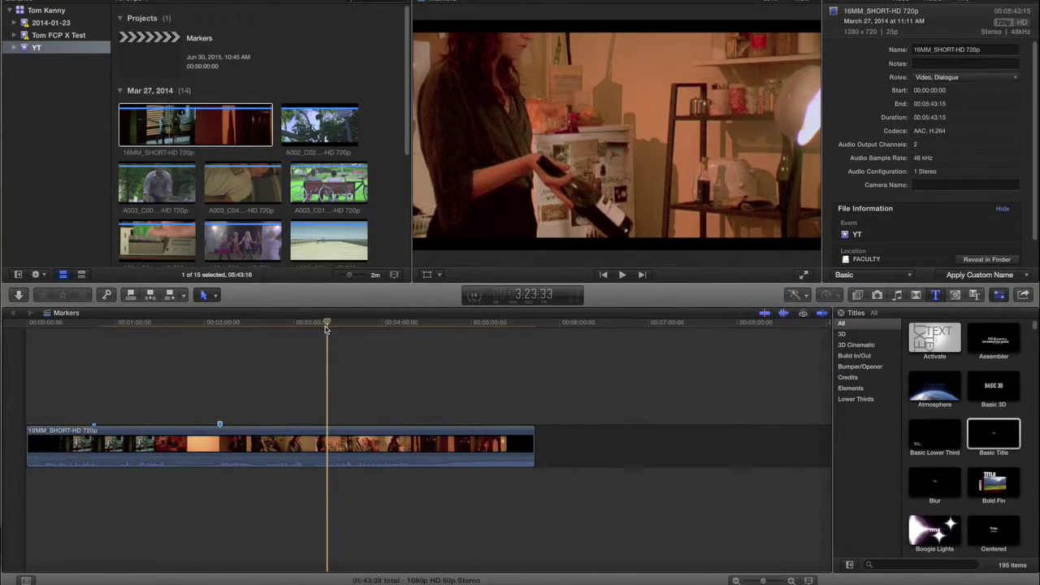
{"action": "key", "text": "m"}
{"action": "key", "text": "m"}
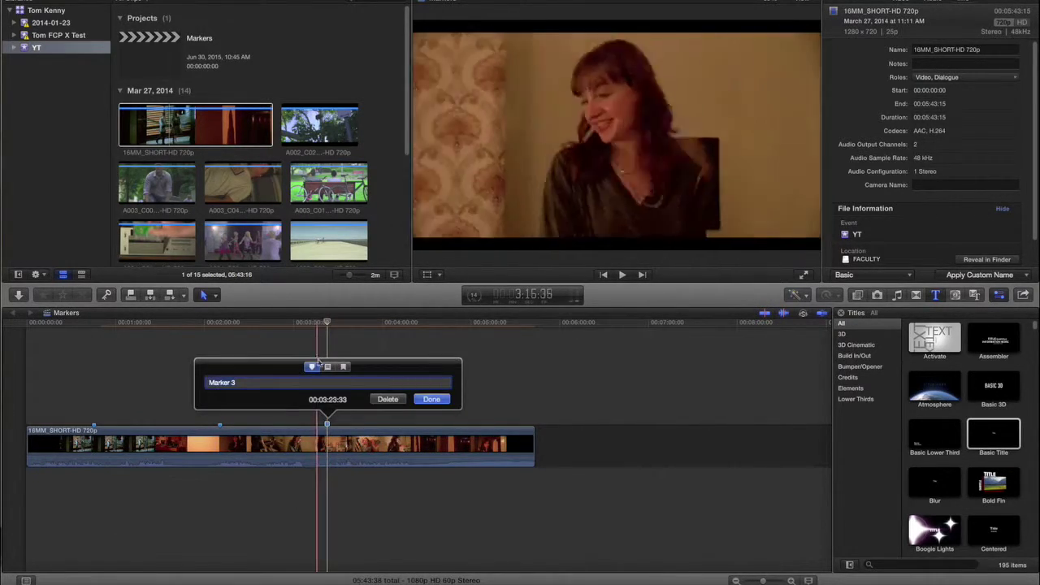
{"action": "left_click", "coordinate": [327, 367]}
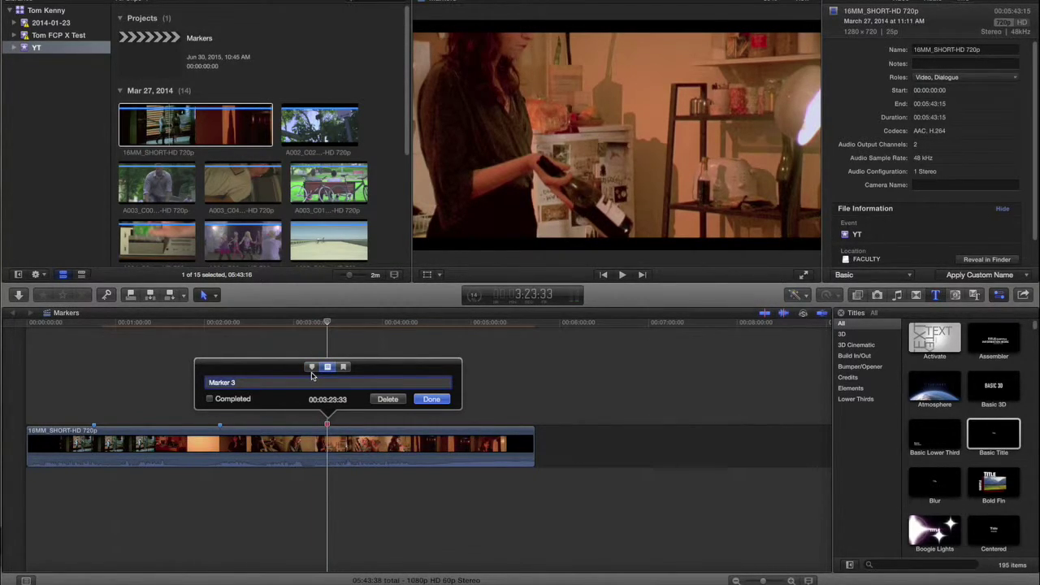
{"action": "key", "text": "BackSpace"}
{"action": "type", "text": "Color Cool"}
{"action": "key", "text": "BackSpace"}
{"action": "key", "text": "BackSpace"}
{"action": "type", "text": "rrection"}
{"action": "left_click", "coordinate": [424, 399]}
- Add a to-do marker at 00:04:40:40 and name it "audio"
{"action": "left_click_drag", "start_coordinate": [424, 330], "coordinate": [441, 324]}
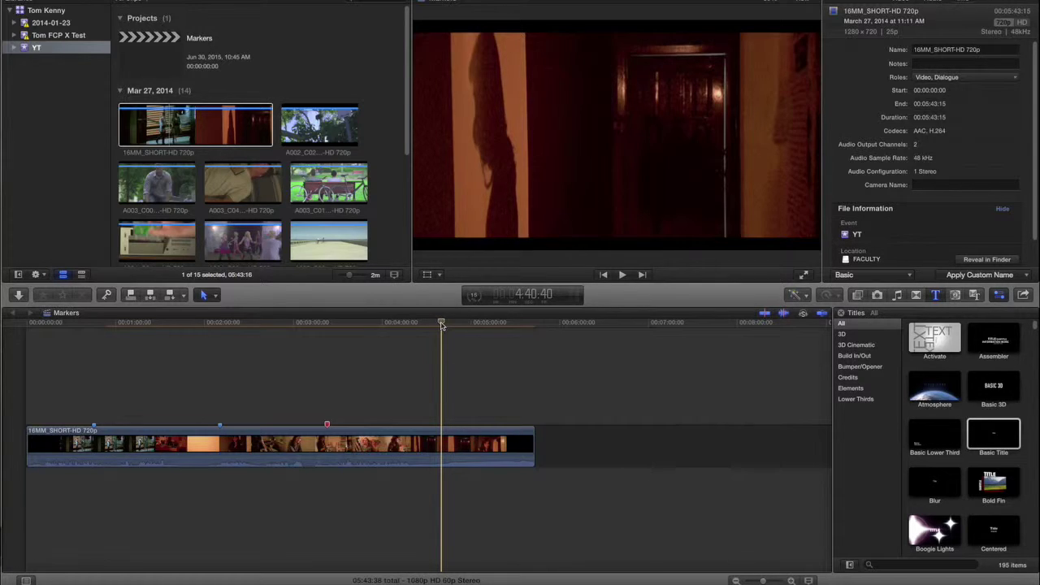
{"action": "key", "text": "alt+m"}
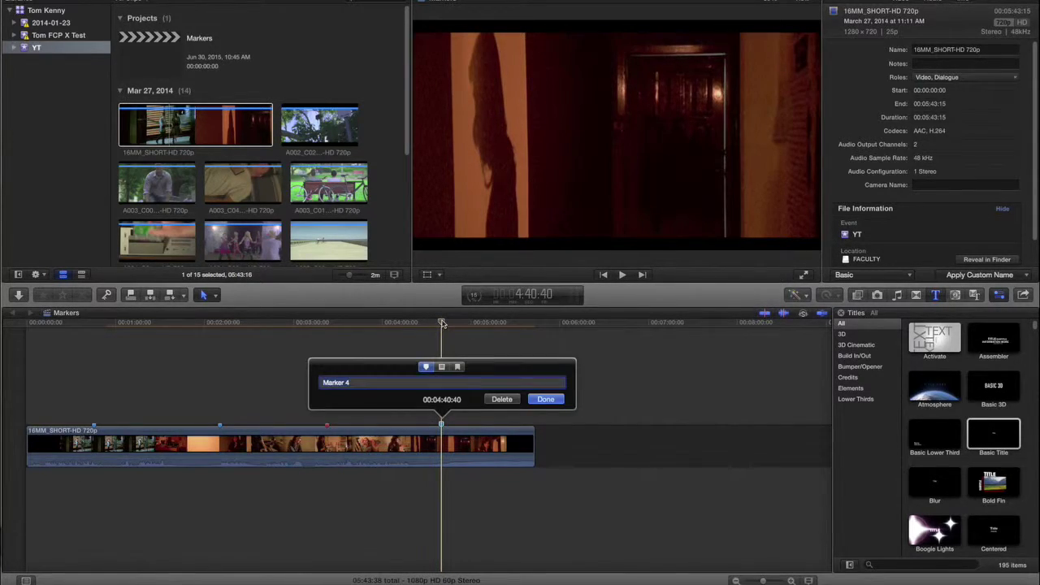
{"action": "left_click", "coordinate": [441, 367]}
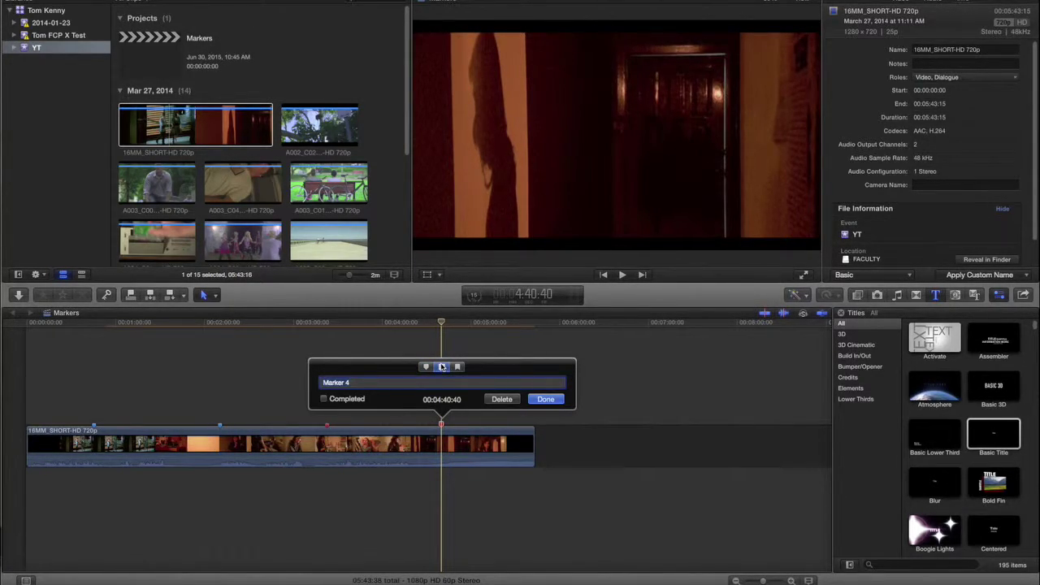
{"action": "type", "text": "audio"}
{"action": "key", "text": "Return"}
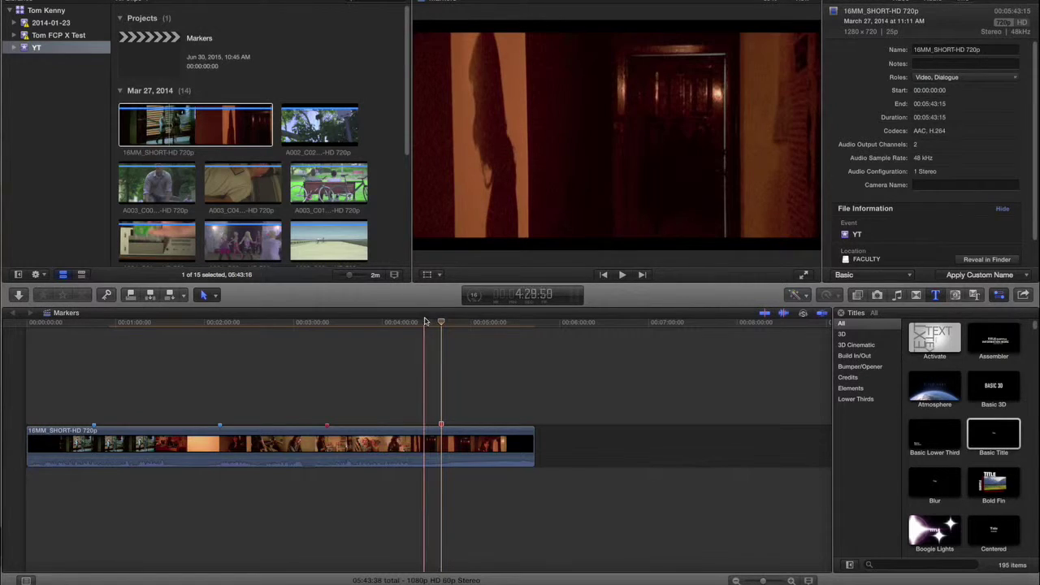
- Place the playhead on the marker at 00:03:23:33 and jump from it to the next marker, repeating the navigation
{"action": "left_click_drag", "start_coordinate": [443, 326], "coordinate": [440, 380]}
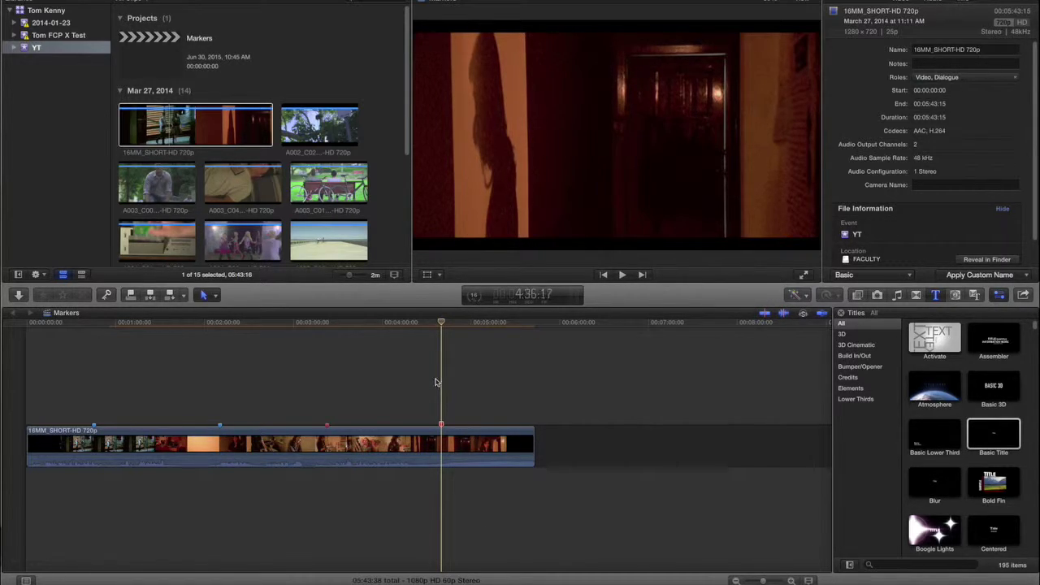
{"action": "left_click", "coordinate": [435, 382]}
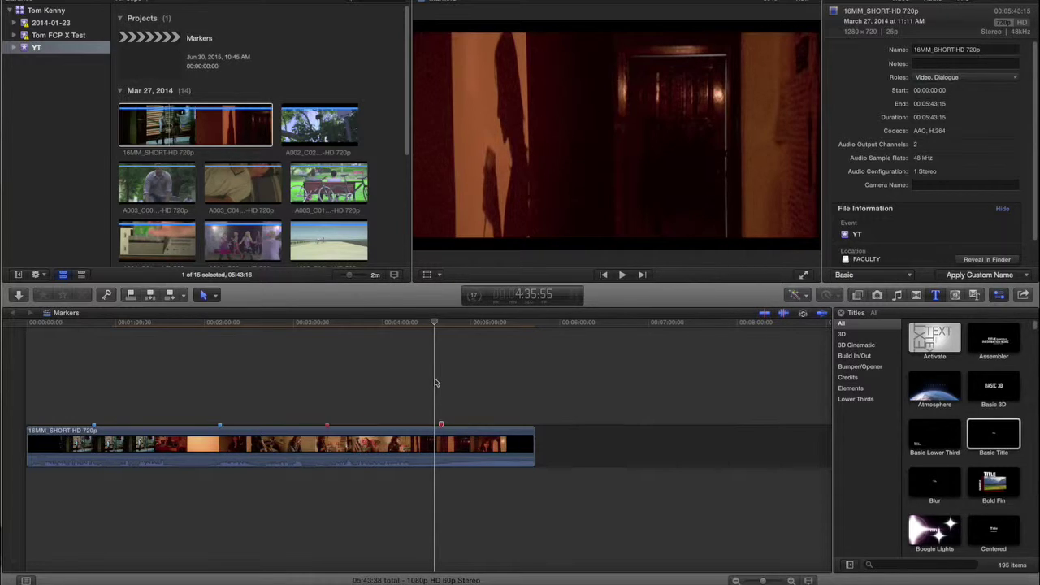
{"action": "left_click_drag", "start_coordinate": [435, 325], "coordinate": [329, 342]}
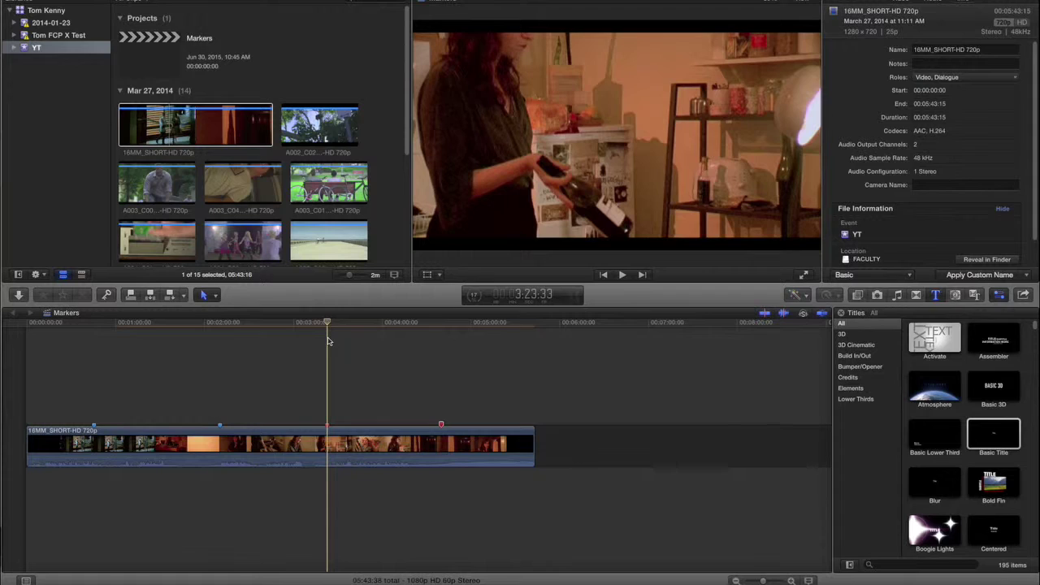
{"action": "key", "text": "ctrl+apostrophe"}
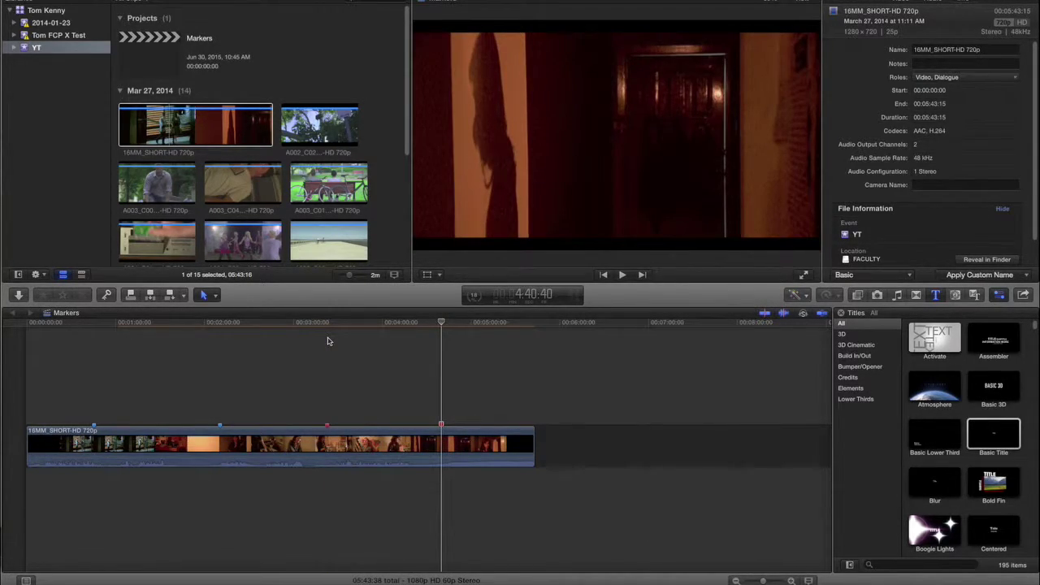
{"action": "left_click", "coordinate": [328, 341]}
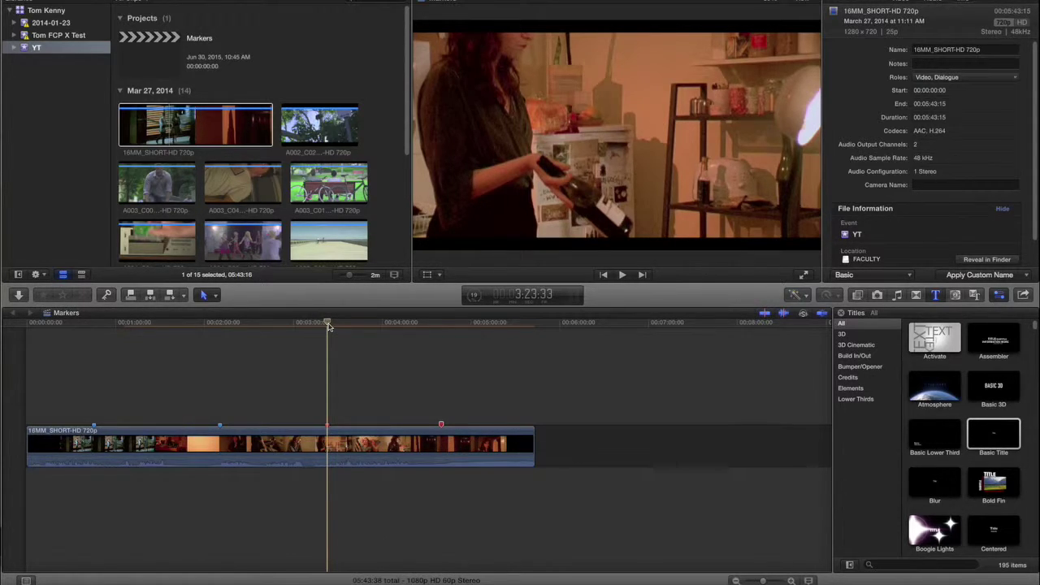
{"action": "key", "text": "m"}
{"action": "key", "text": "ctrl+apostrophe"}
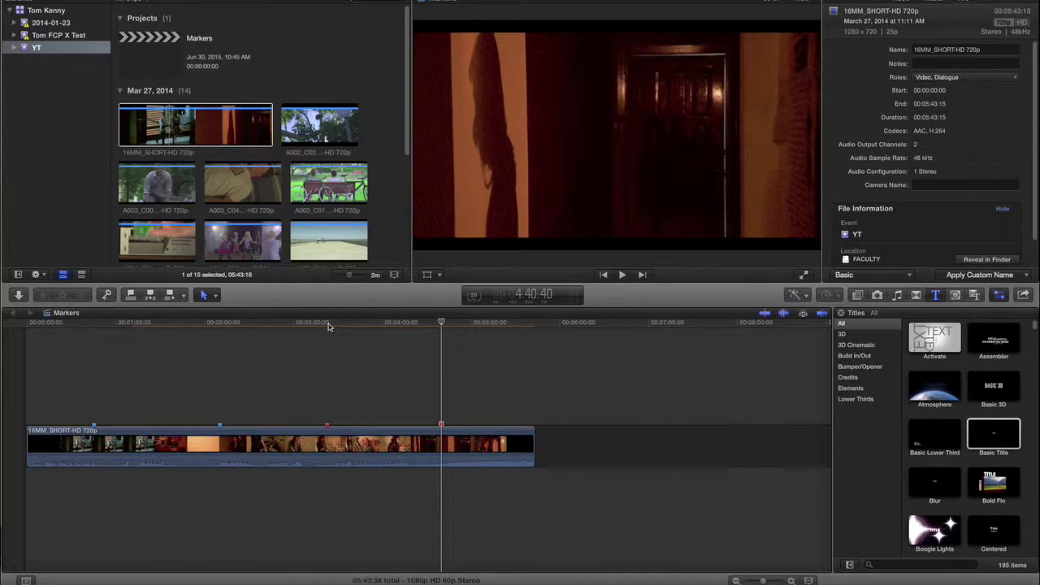
{"action": "left_click", "coordinate": [328, 324]}
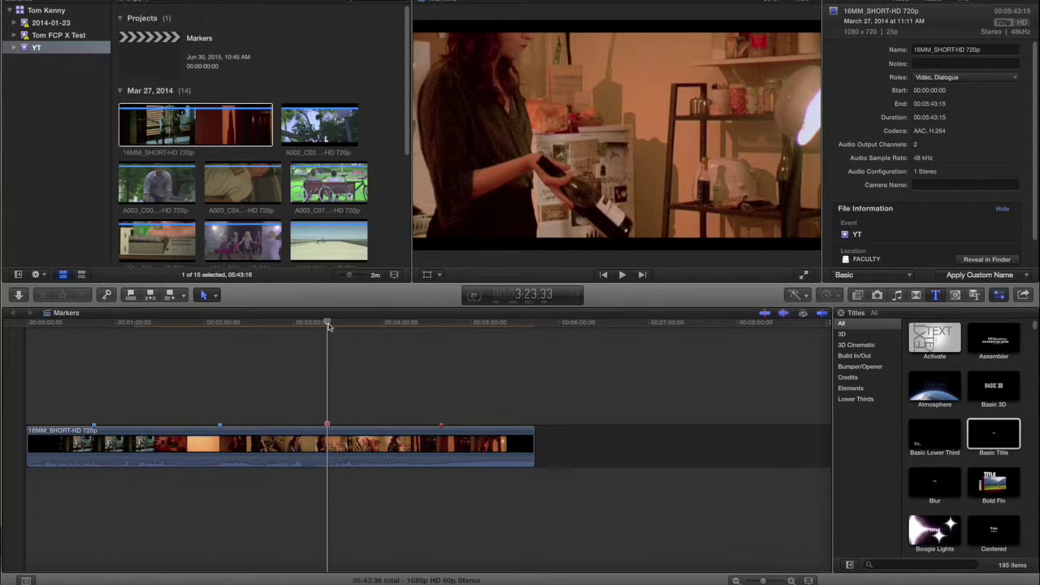
{"action": "key", "text": "ctrl+apostrophe"}
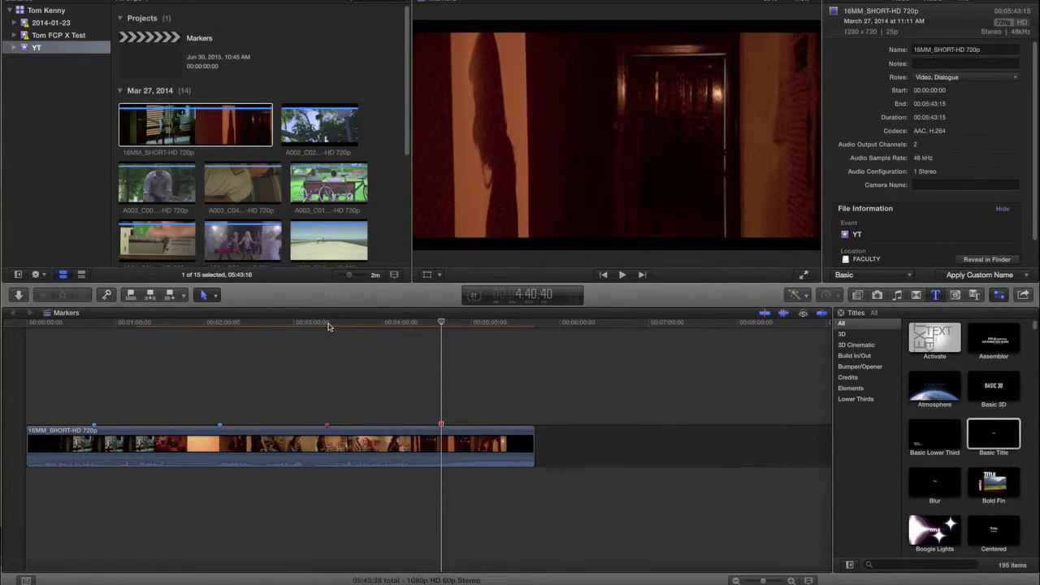
- Go back to the previous marker at 00:03:23:33 and mark that to-do marker as completed
{"action": "key", "text": "ctrl+semicolon"}
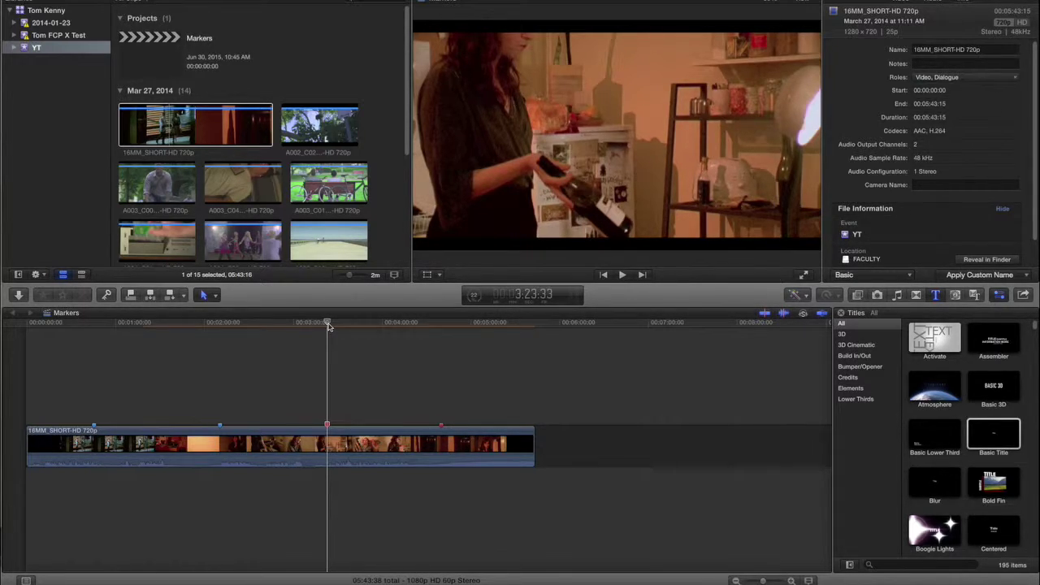
{"action": "right_click", "coordinate": [327, 425]}
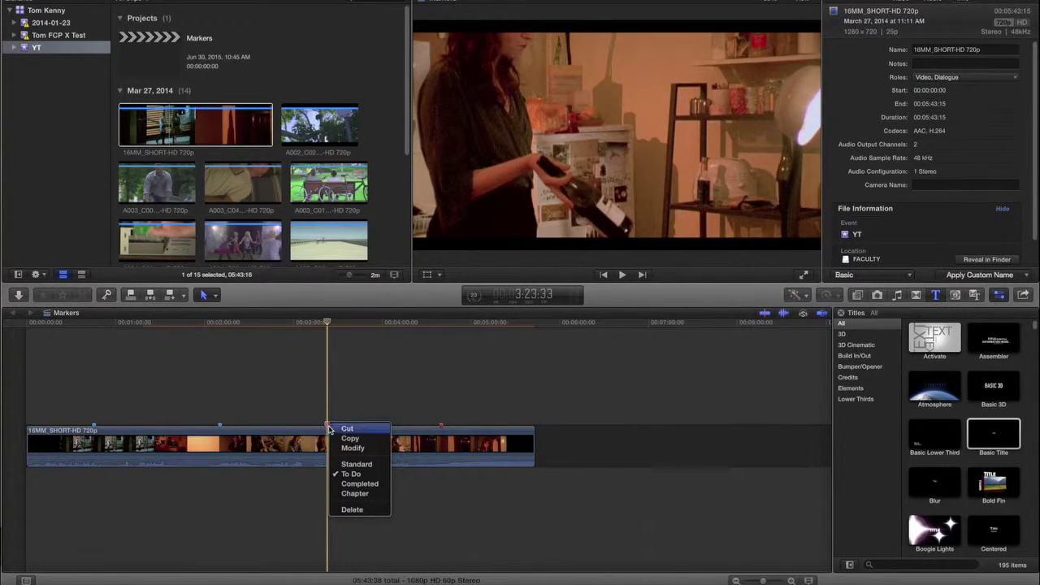
{"action": "left_click", "coordinate": [360, 485]}
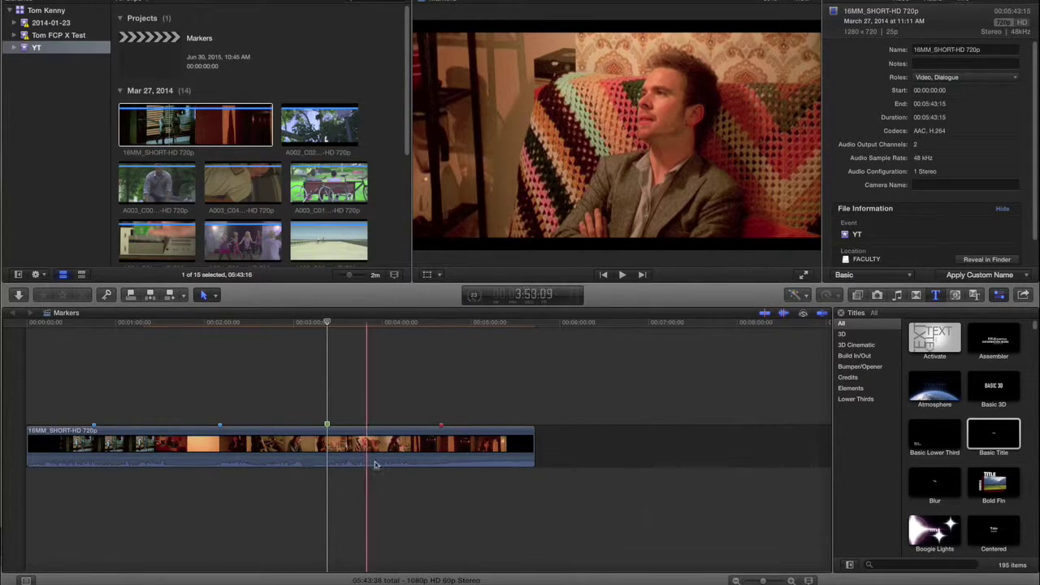
- Check which marker types are offered for the standard marker at 00:02:11:11
{"action": "left_click", "coordinate": [236, 330]}
{"action": "left_click_drag", "start_coordinate": [233, 333], "coordinate": [222, 338]}
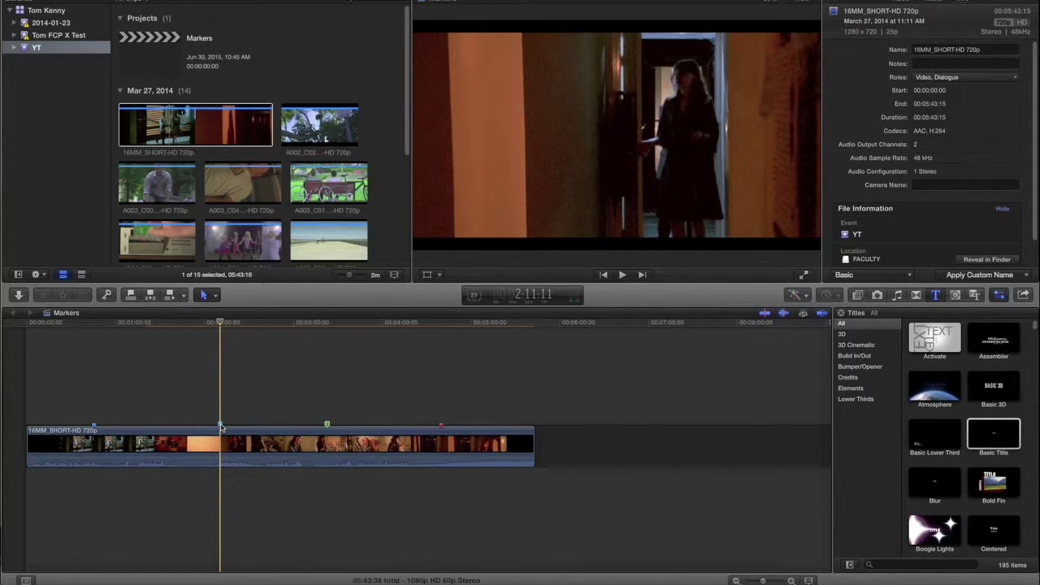
{"action": "right_click", "coordinate": [221, 426]}
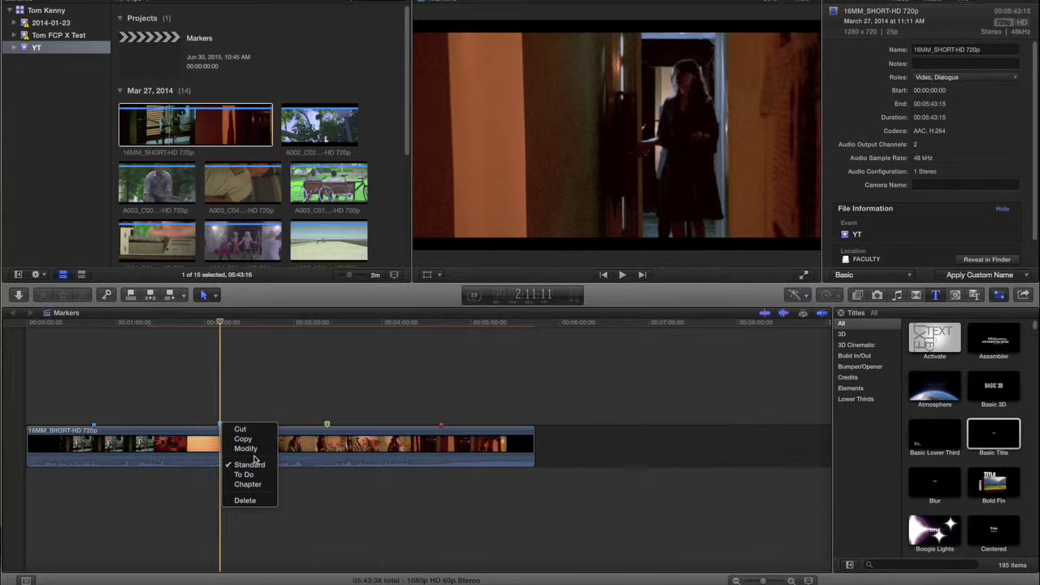
{"action": "left_click", "coordinate": [271, 417]}
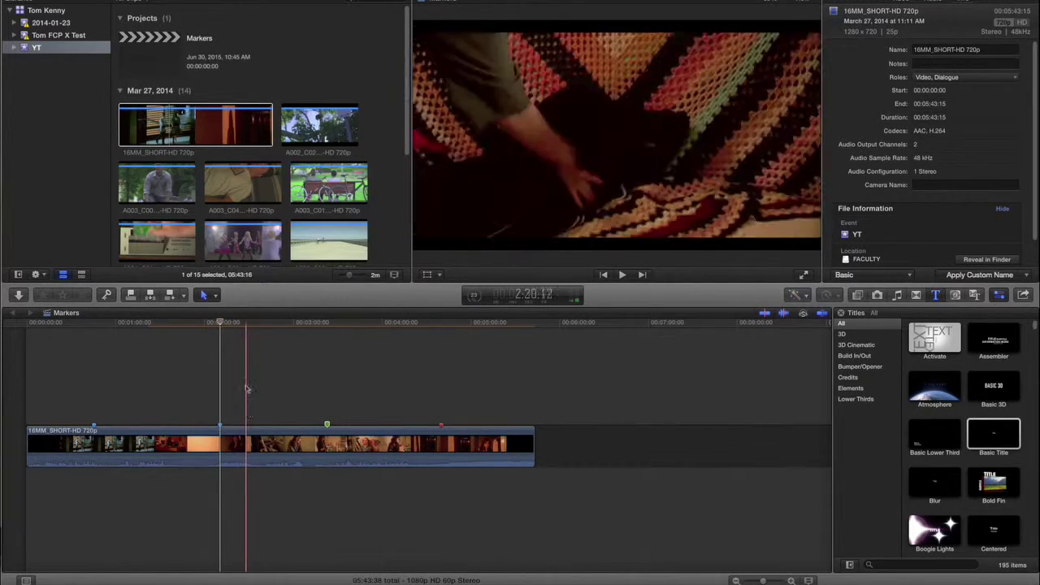
- Mark the to-do marker at 00:04:40:40 as completed
{"action": "left_click_drag", "start_coordinate": [223, 324], "coordinate": [443, 349]}
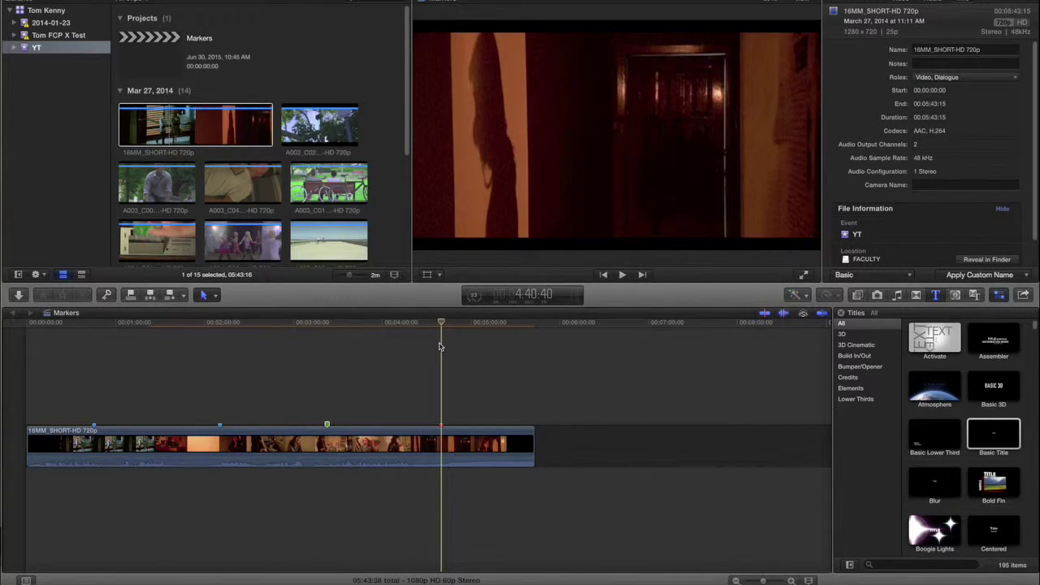
{"action": "right_click", "coordinate": [443, 430]}
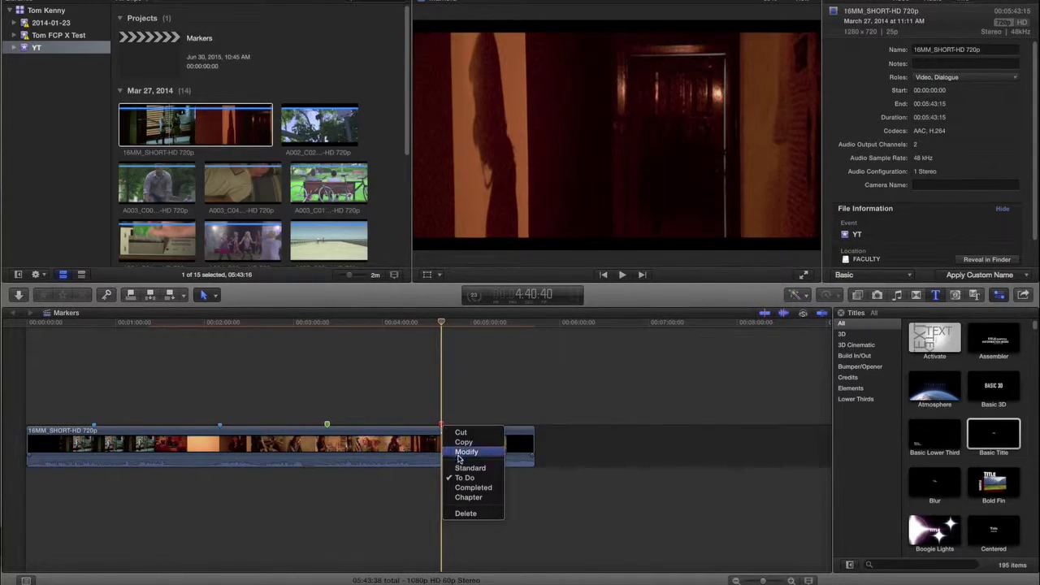
{"action": "left_click", "coordinate": [471, 487]}
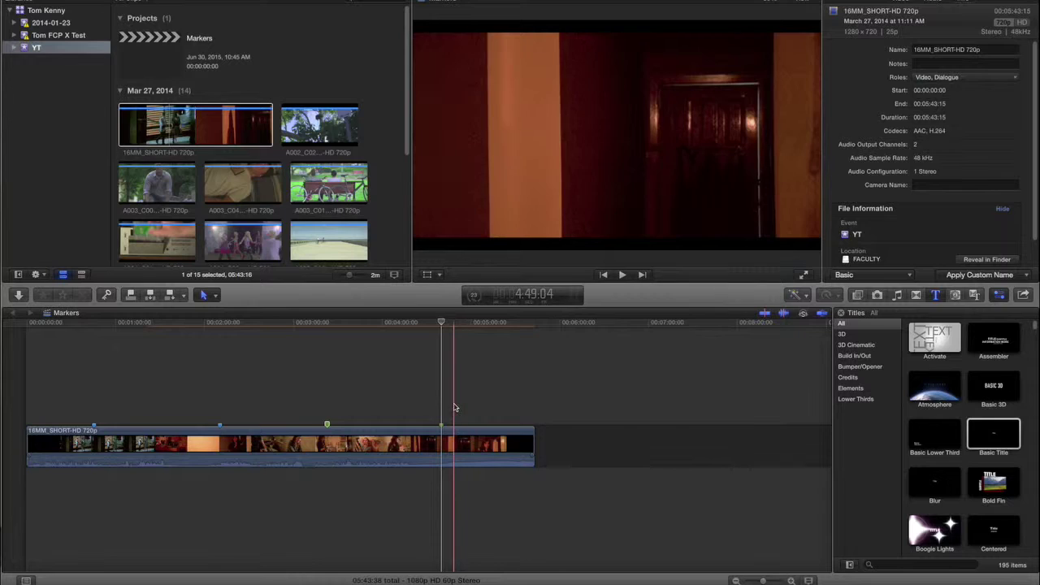
- Return to the standard marker at 00:02:11:11 and review its available options without changing it
{"action": "left_click_drag", "start_coordinate": [442, 323], "coordinate": [220, 325]}
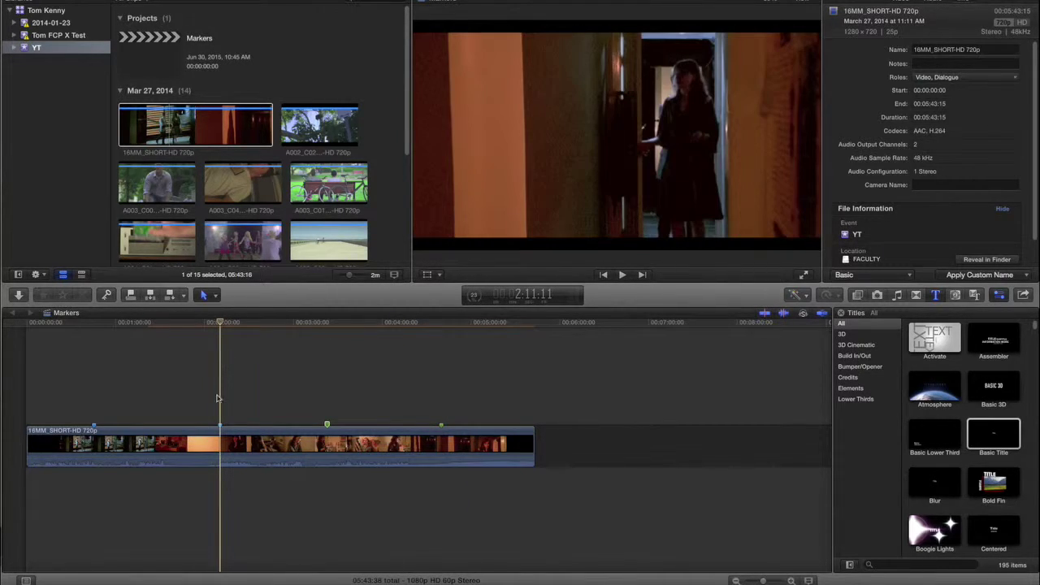
{"action": "right_click", "coordinate": [222, 427]}
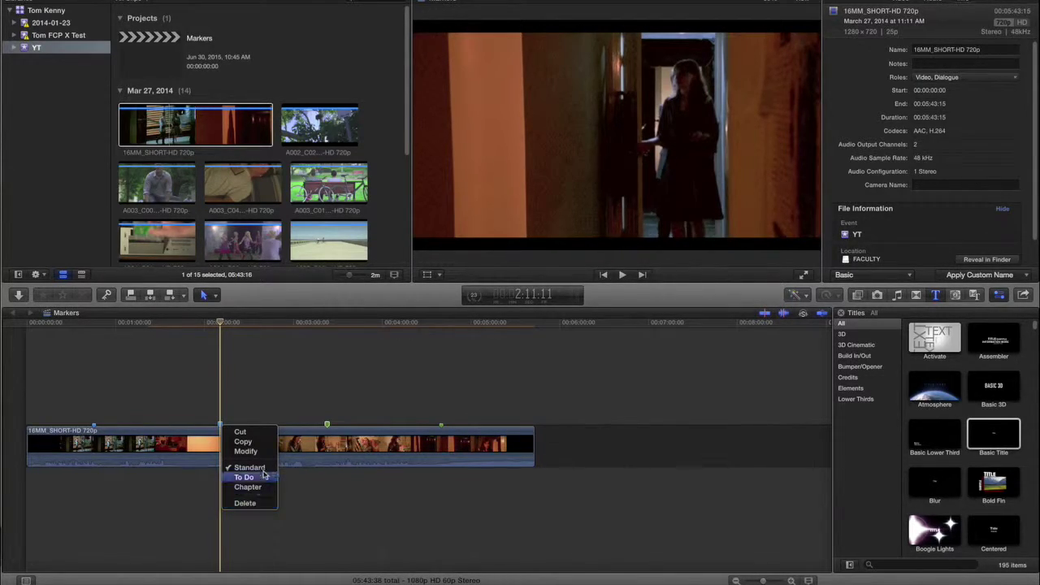
{"action": "left_click", "coordinate": [285, 409]}
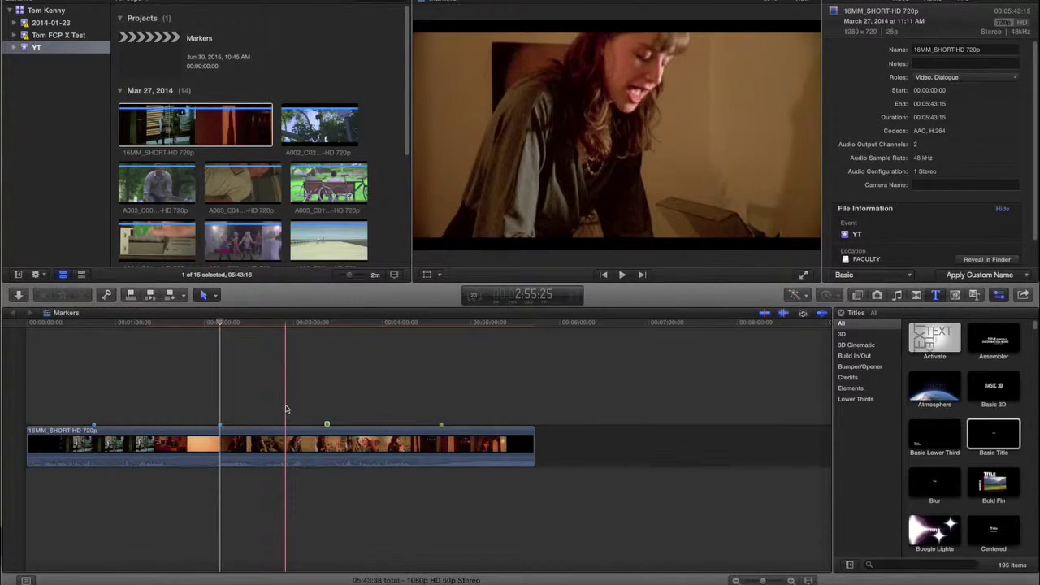